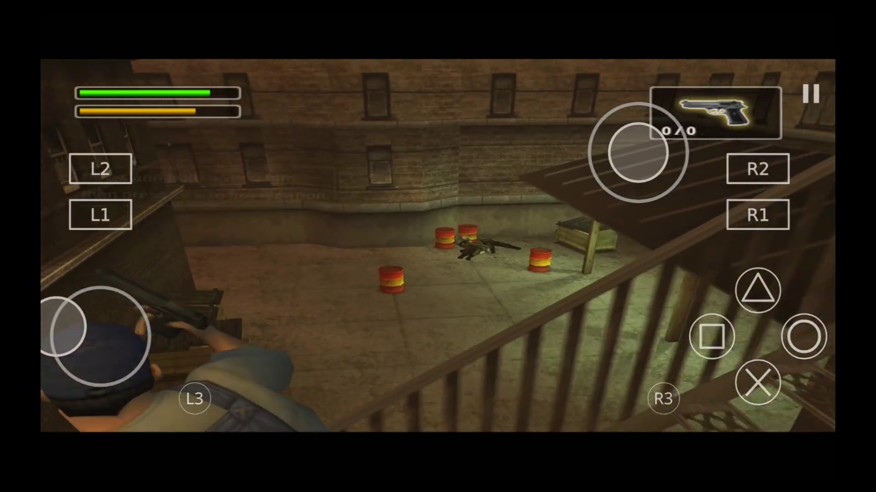
Step: Download Winlator_8.0.apk (188.07 MB) from the v8.0.0 release Assets
{"action": "mouse_move", "coordinate": [63, 326]}
{"action": "left_mouse_down"}
{"action": "mouse_move", "coordinate": [100, 286]}
{"action": "mouse_move", "coordinate": [115, 289]}
{"action": "mouse_move", "coordinate": [67, 340]}
{"action": "left_mouse_up"}
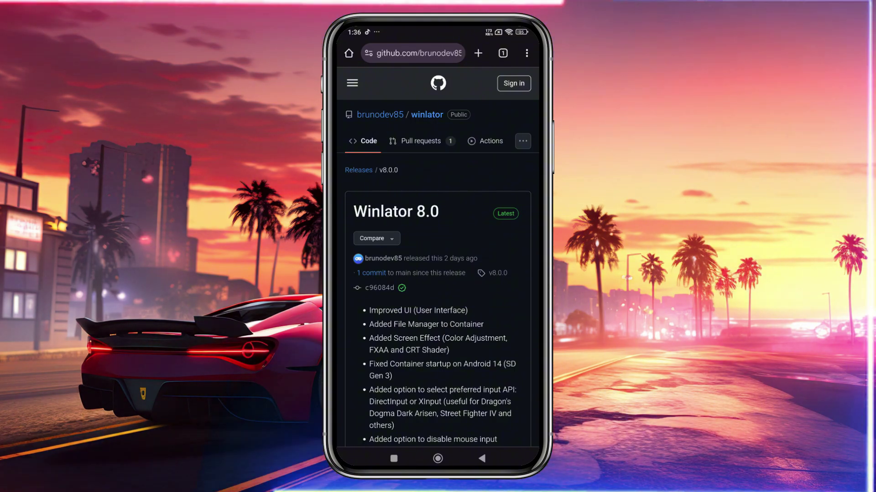
{"action": "scroll", "coordinate": [438, 246], "scroll_direction": "down", "scroll_amount": 6}
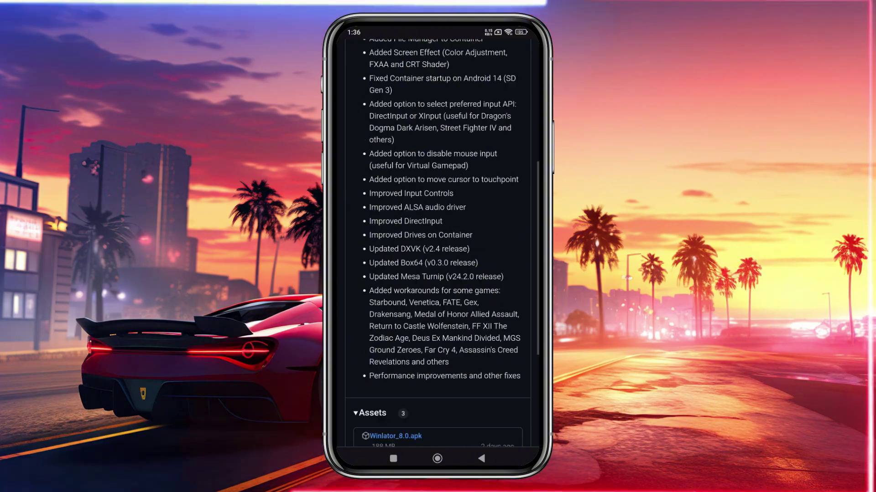
{"action": "scroll", "coordinate": [438, 246], "scroll_direction": "down", "scroll_amount": 4}
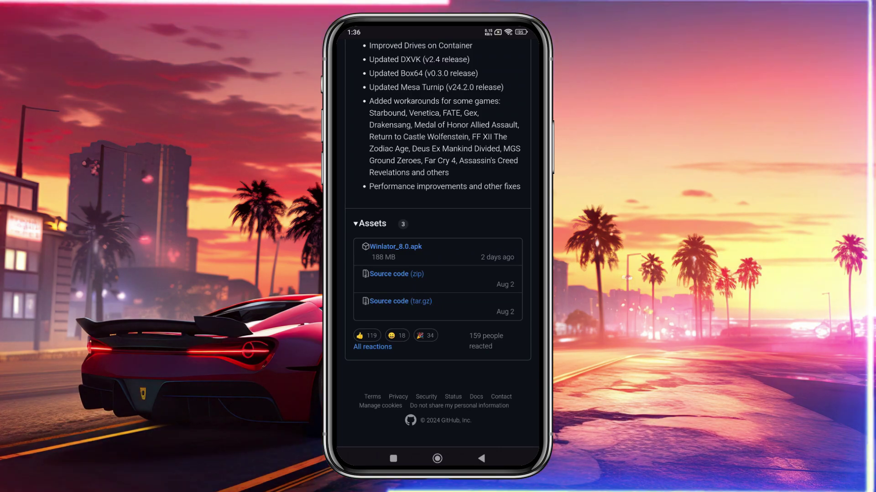
{"action": "left_click", "coordinate": [395, 247]}
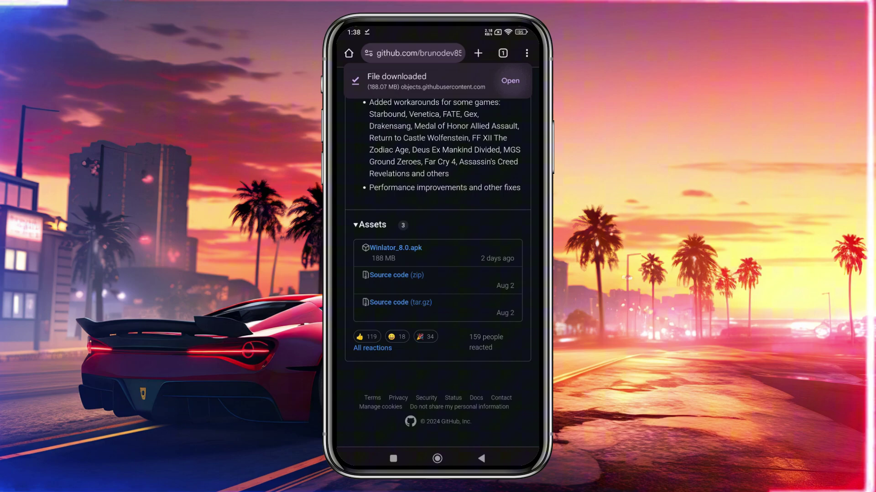
Step: Install the downloaded Winlator APK past the Play Protect warning and launch it
{"action": "left_click", "coordinate": [510, 80]}
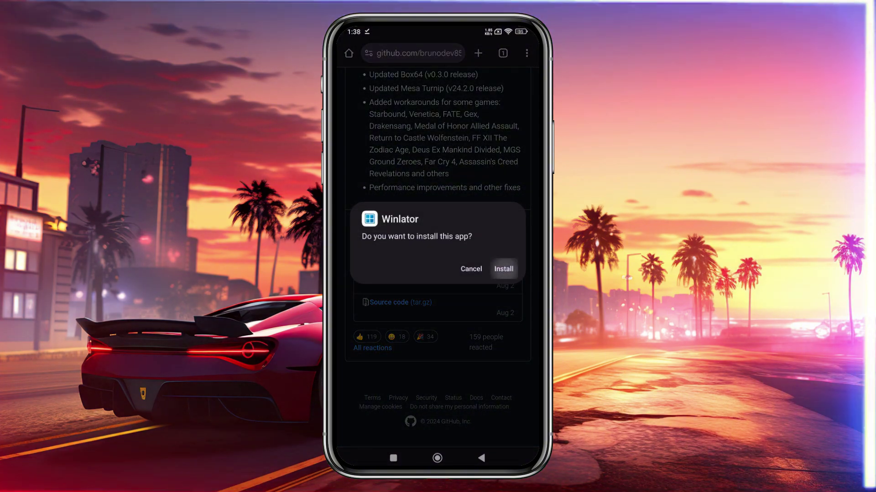
{"action": "left_click", "coordinate": [502, 267]}
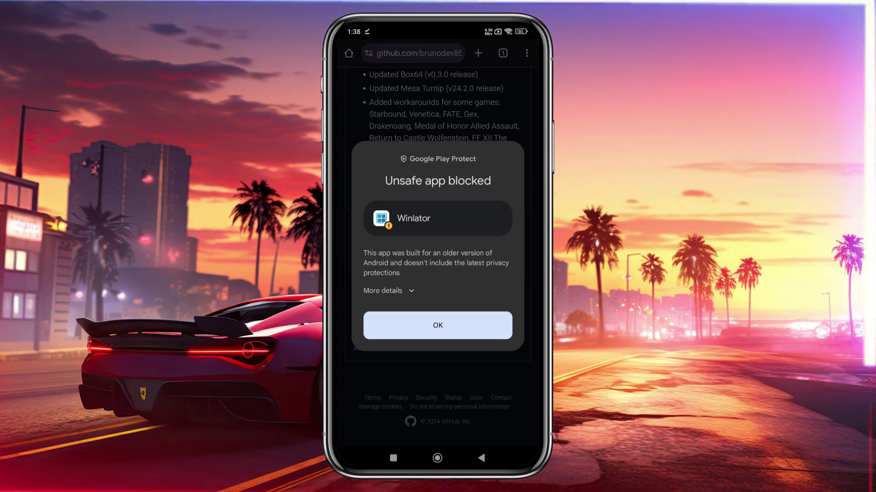
{"action": "left_click", "coordinate": [383, 291]}
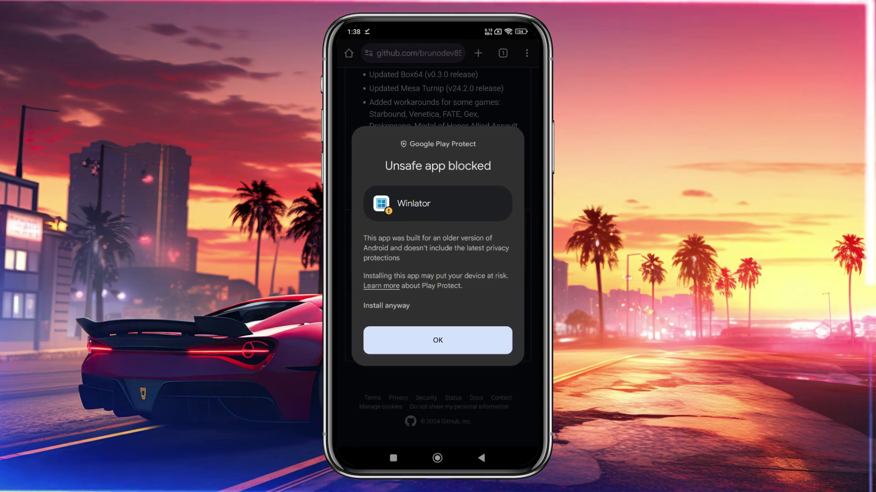
{"action": "left_click", "coordinate": [387, 306]}
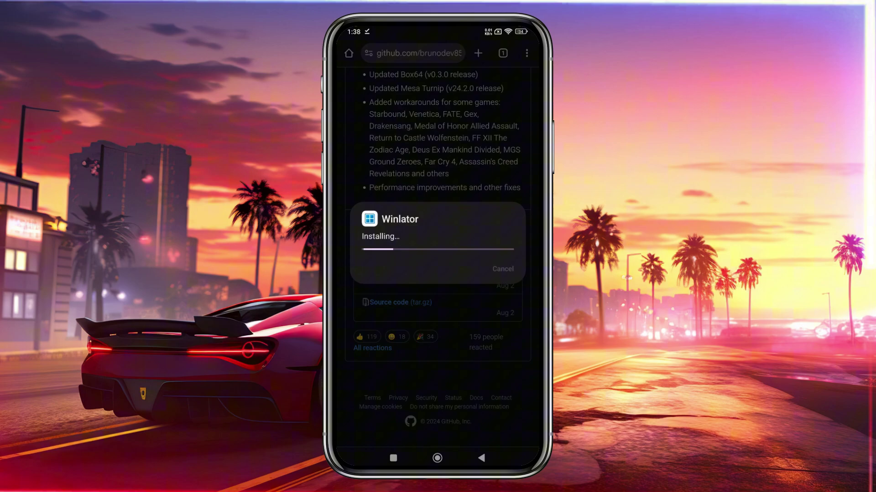
{"action": "left_click", "coordinate": [504, 270]}
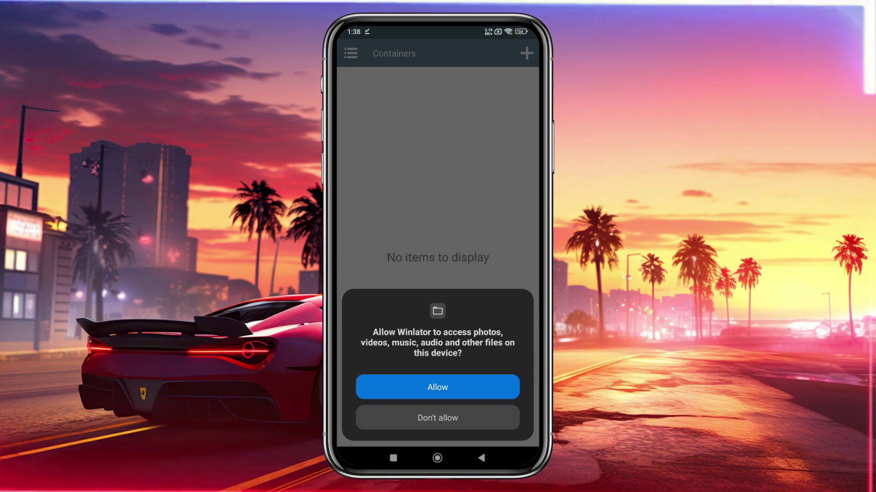
Step: Allow Winlator access to device files so its system files can install
{"action": "left_click", "coordinate": [437, 387]}
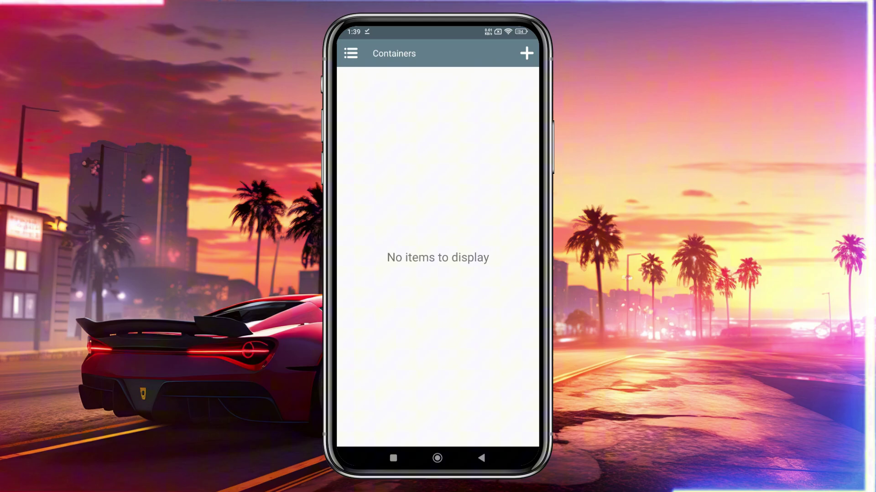
Step: Create a new container and rename it from Container-1 to Subscribe
{"action": "left_click", "coordinate": [526, 54]}
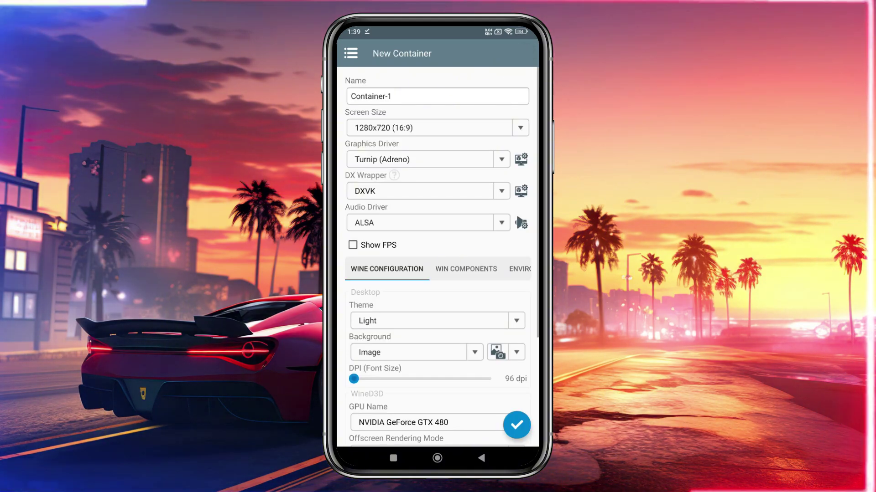
{"action": "left_click", "coordinate": [392, 96]}
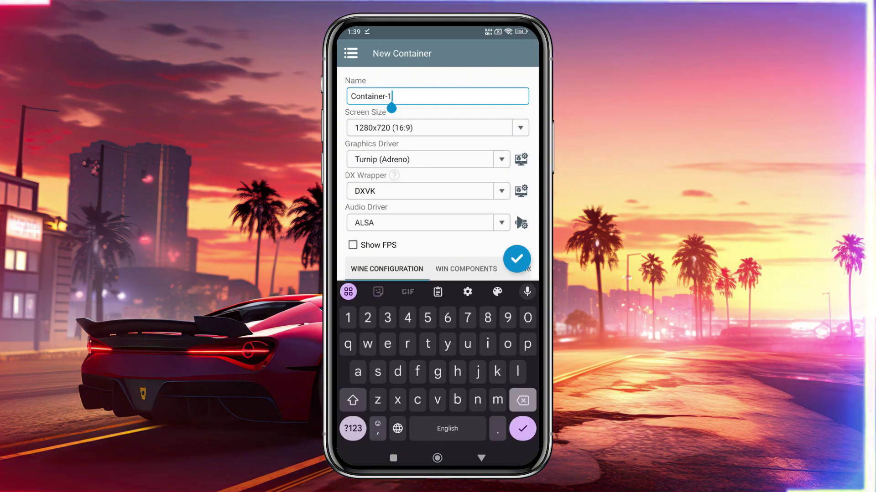
{"action": "key", "text": "BackSpace"}
{"action": "key", "text": "BackSpace"}
{"action": "key", "text": "BackSpace"}
{"action": "type", "text": "Subscribe"}
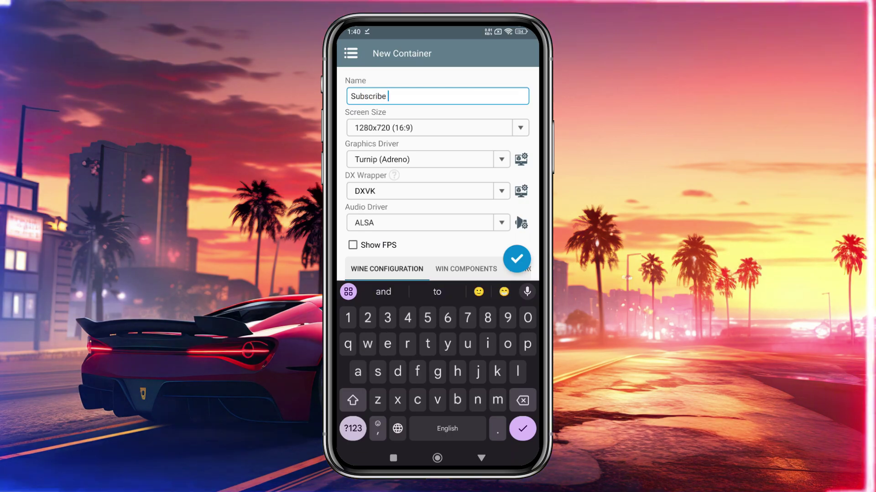
{"action": "key", "text": "Return"}
Step: Set the screen size to 1280x720 (16:9) and bring up the graphics driver list
{"action": "left_click", "coordinate": [428, 130]}
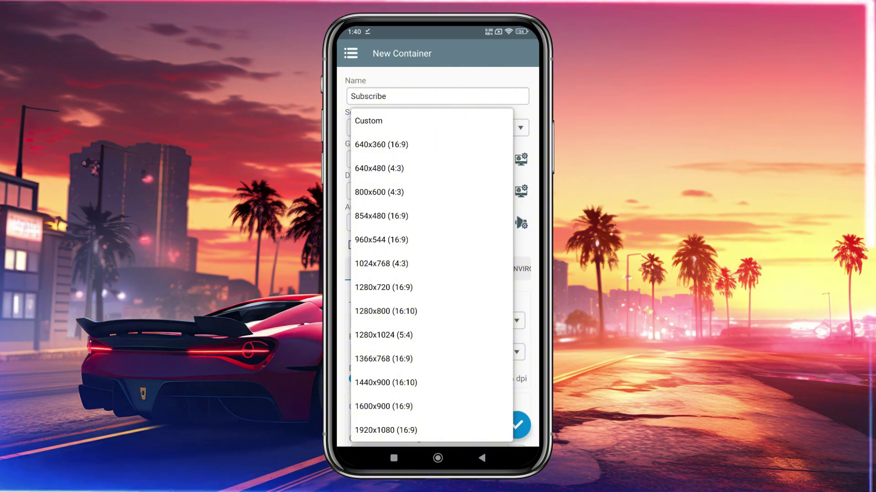
{"action": "left_click", "coordinate": [383, 288]}
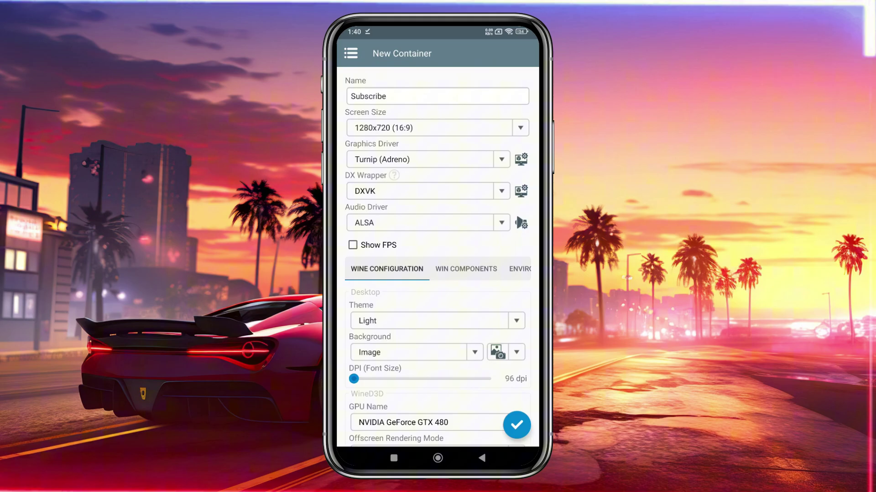
{"action": "left_click", "coordinate": [420, 159]}
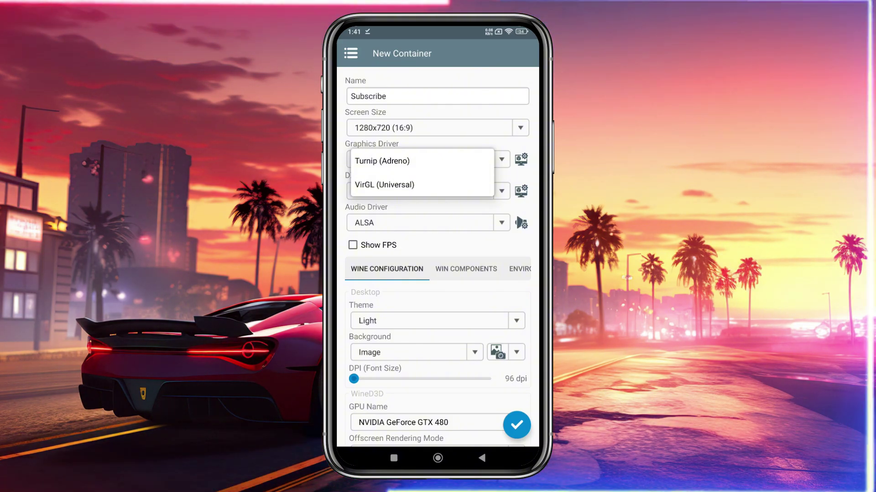
Step: Keep Turnip (Adreno) as the graphics driver, reviewing its driver versions without changes
{"action": "left_click", "coordinate": [382, 161]}
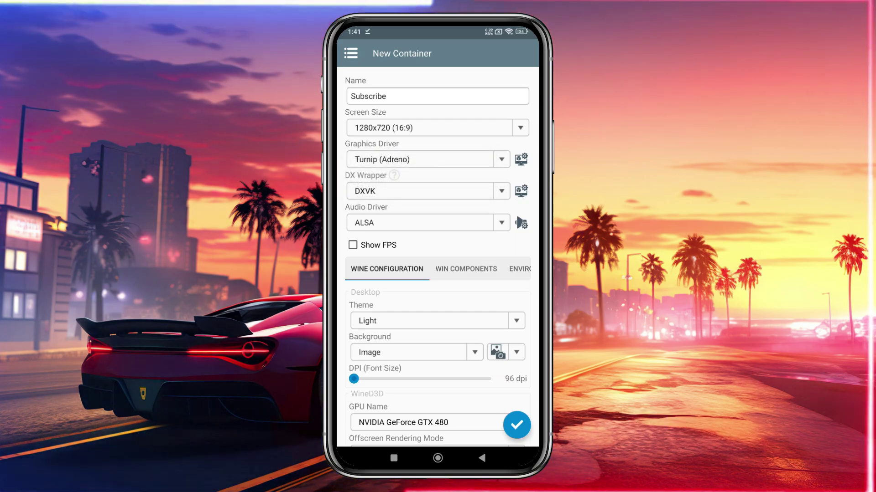
{"action": "left_click", "coordinate": [521, 160]}
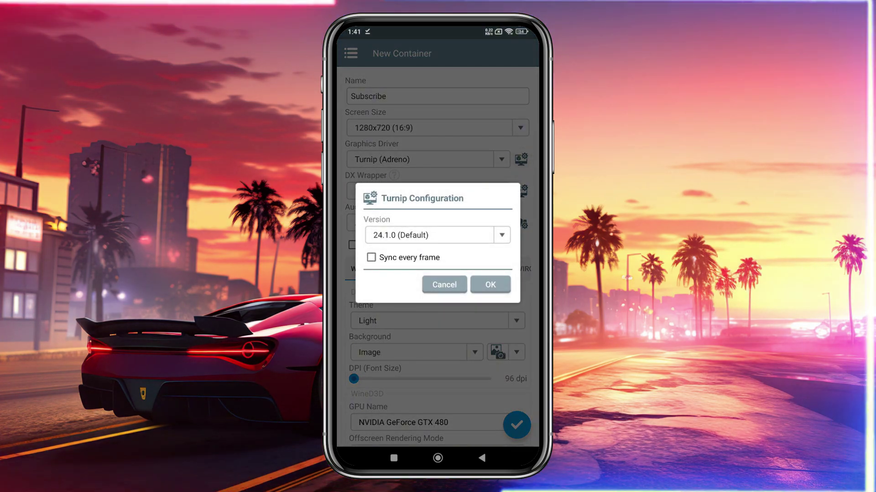
{"action": "left_click", "coordinate": [428, 234]}
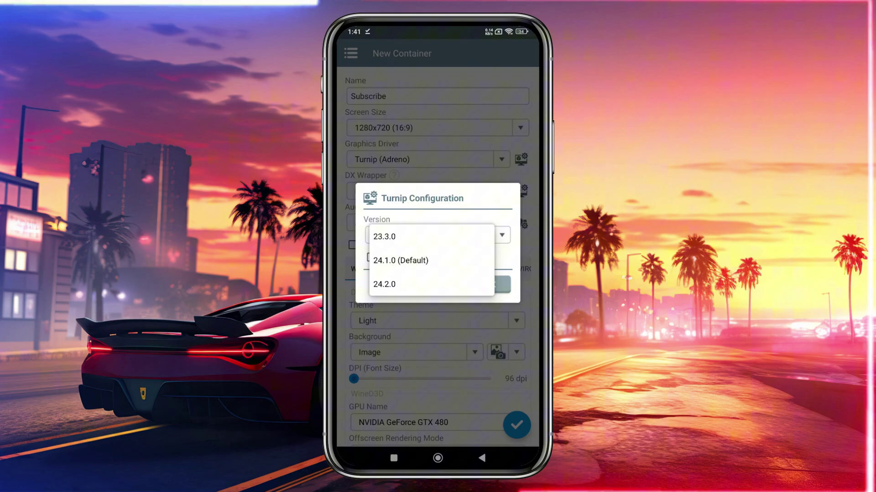
{"action": "key", "text": "Escape"}
Step: Switch the DX wrapper to WineD3D and the audio driver to ALSA, keeping default audio settings
{"action": "left_click", "coordinate": [428, 191]}
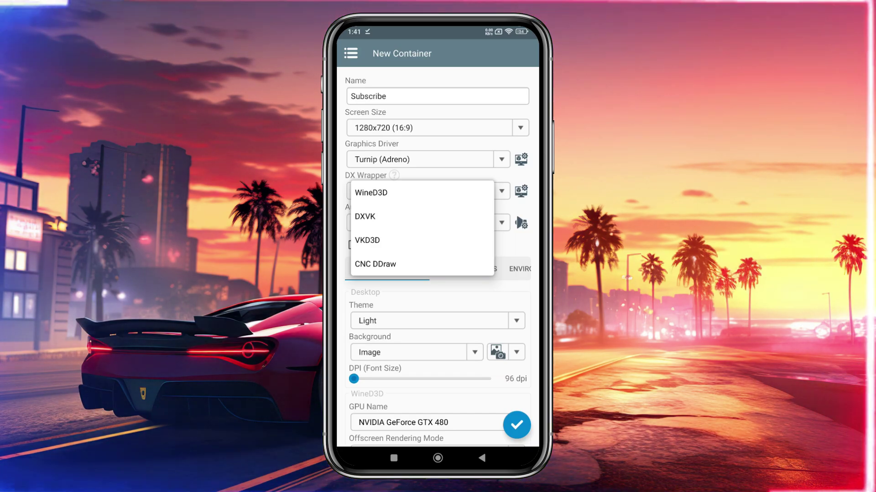
{"action": "left_click", "coordinate": [371, 193]}
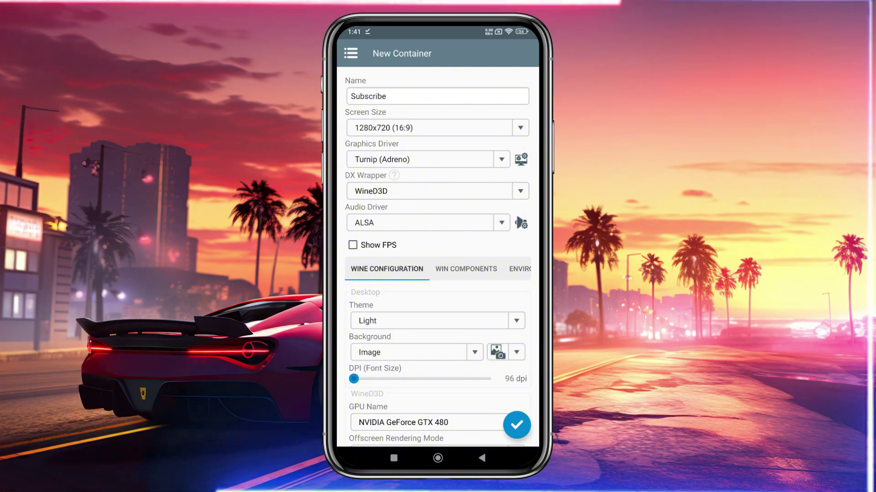
{"action": "left_click", "coordinate": [379, 223]}
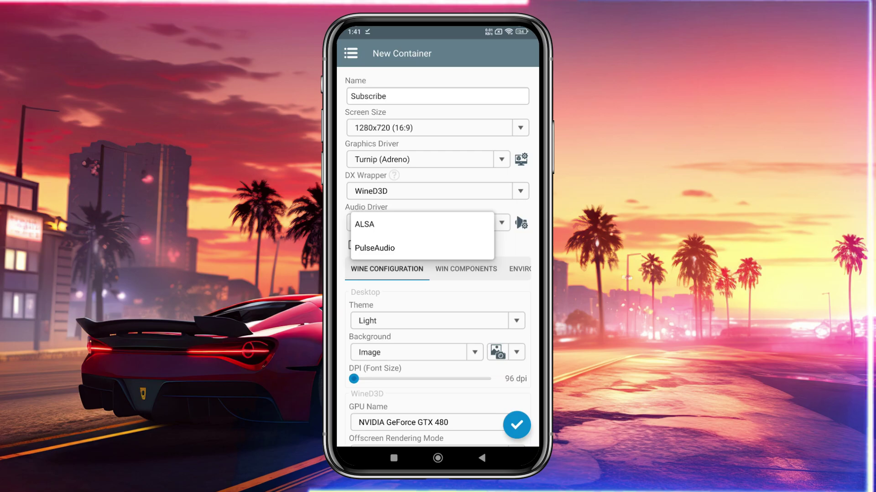
{"action": "left_click", "coordinate": [365, 224]}
{"action": "left_click", "coordinate": [521, 223]}
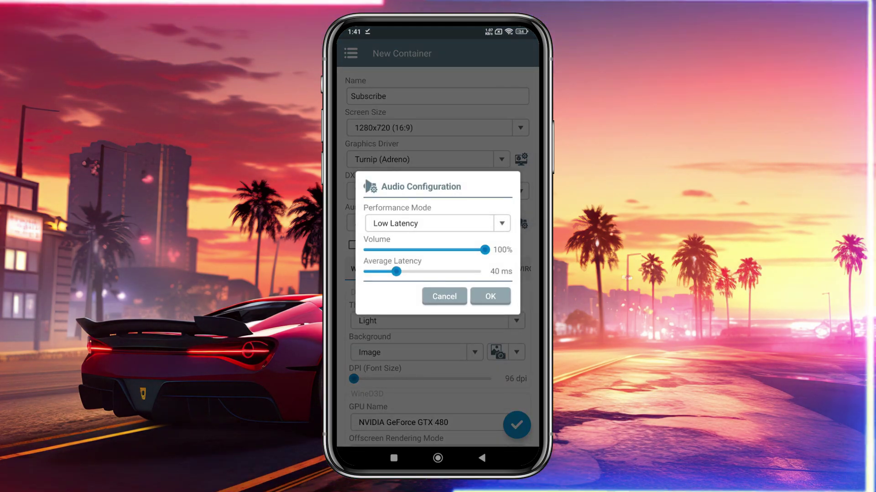
{"action": "left_click", "coordinate": [490, 296]}
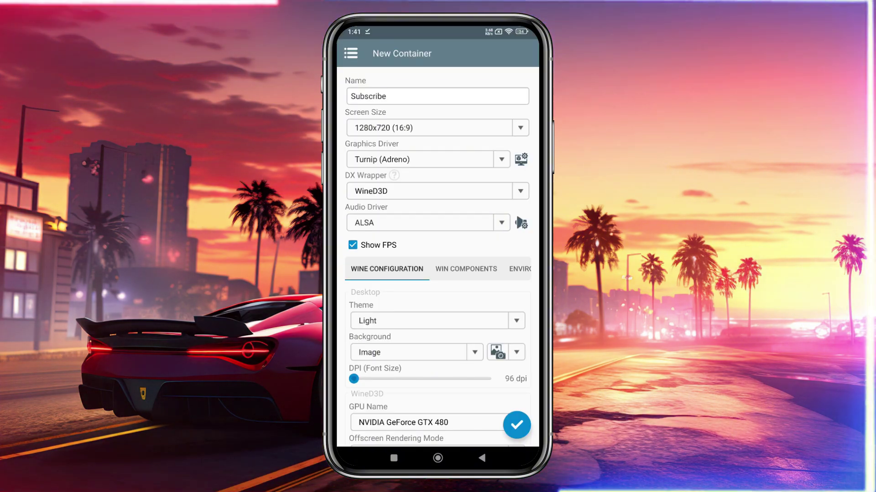
Step: Review the desktop themes and keep Image as the desktop background
{"action": "scroll", "coordinate": [438, 256], "scroll_direction": "down", "scroll_amount": 3}
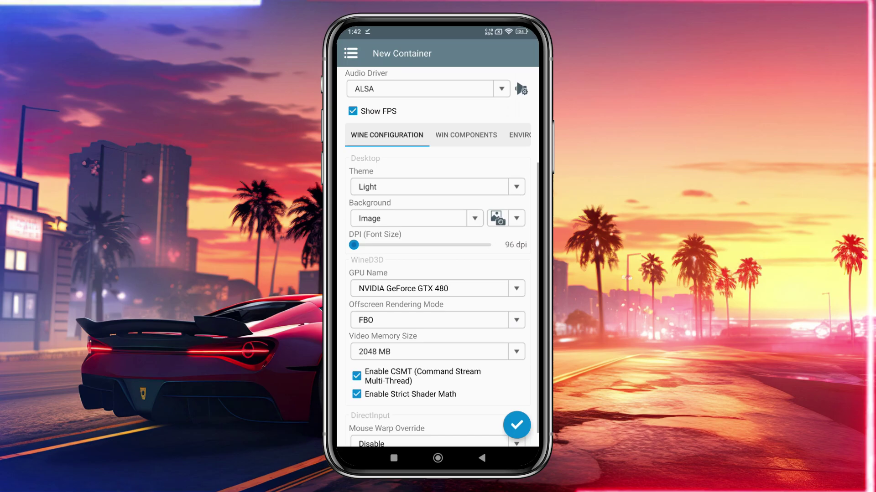
{"action": "left_click", "coordinate": [428, 186]}
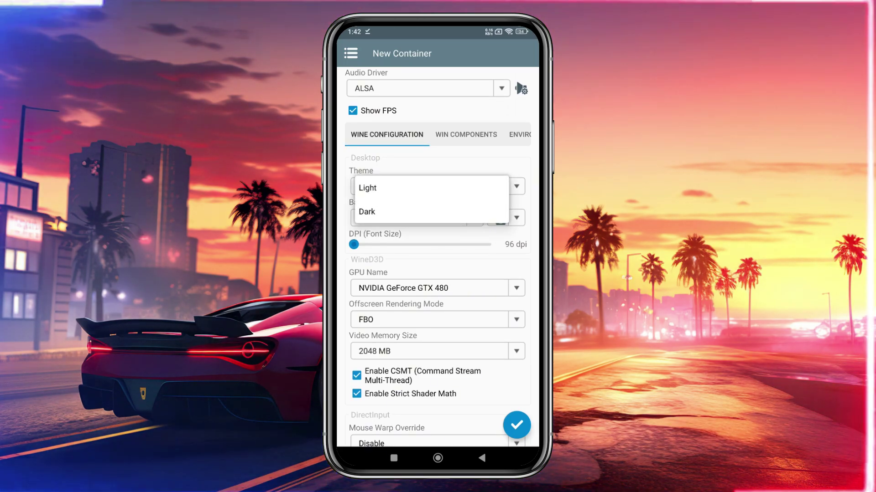
{"action": "left_click", "coordinate": [410, 223]}
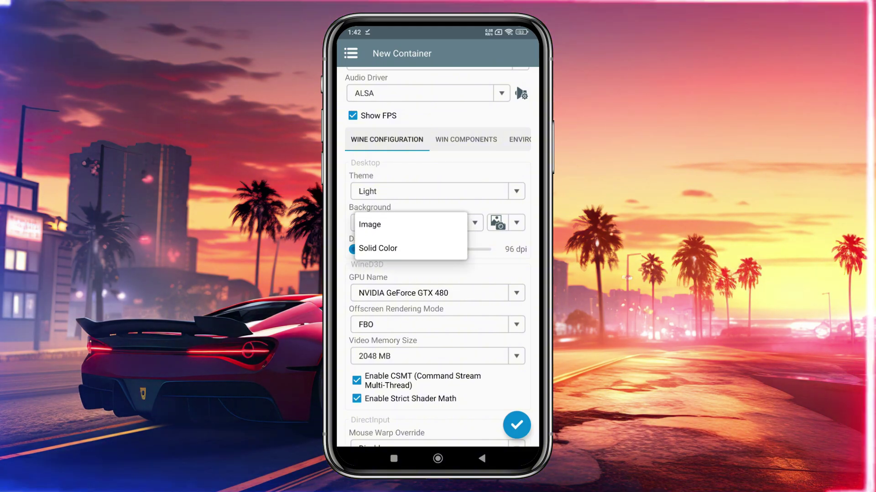
{"action": "left_click", "coordinate": [370, 224]}
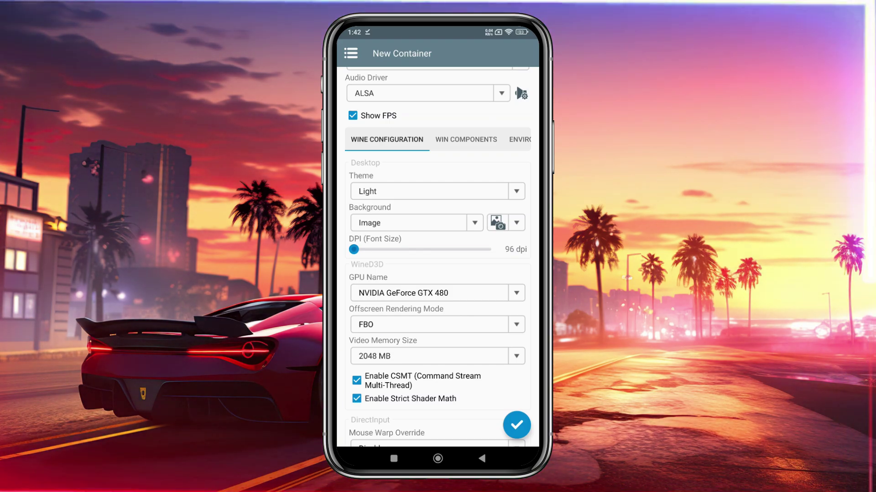
Step: Set GPU Name to NVIDIA GeForce GTX 765M with 2048 MB video memory and create the container
{"action": "left_click", "coordinate": [433, 293]}
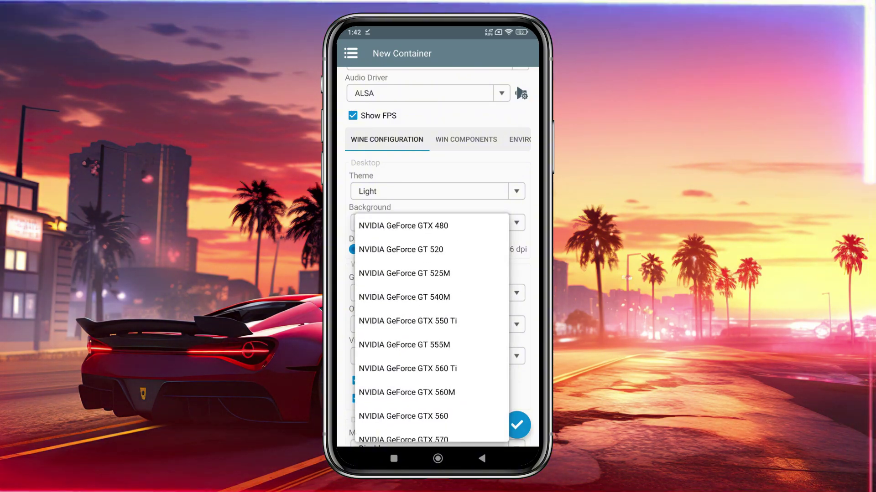
{"action": "scroll", "coordinate": [432, 328], "scroll_direction": "down", "scroll_amount": 5}
{"action": "scroll", "coordinate": [431, 327], "scroll_direction": "down", "scroll_amount": 2}
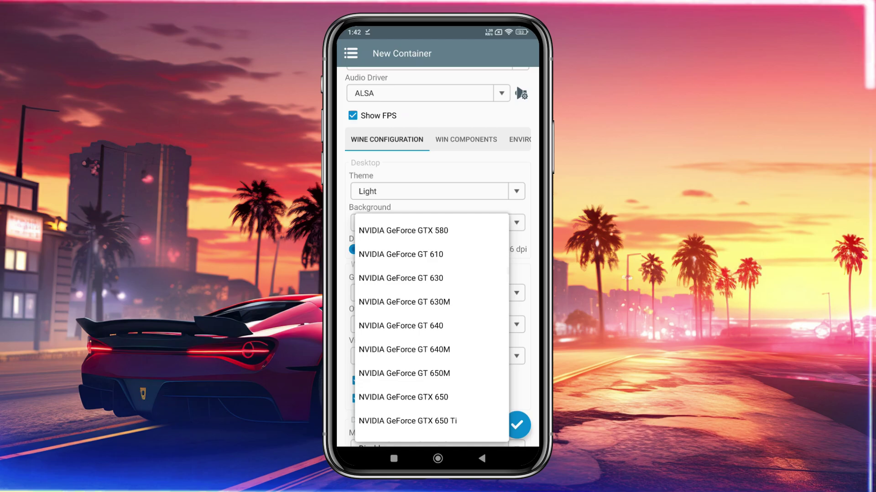
{"action": "scroll", "coordinate": [431, 328], "scroll_direction": "down", "scroll_amount": 5}
{"action": "scroll", "coordinate": [432, 327], "scroll_direction": "down", "scroll_amount": 5}
{"action": "left_click", "coordinate": [431, 327]}
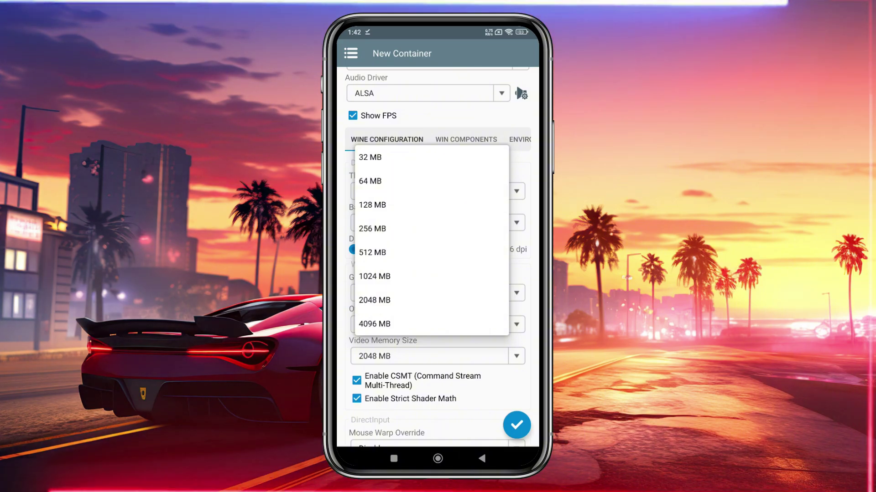
{"action": "left_click", "coordinate": [374, 300]}
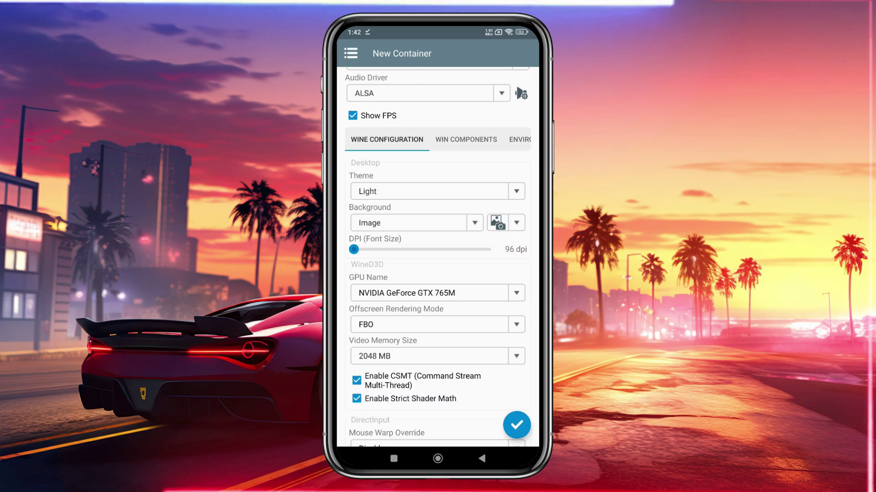
{"action": "left_click", "coordinate": [516, 425]}
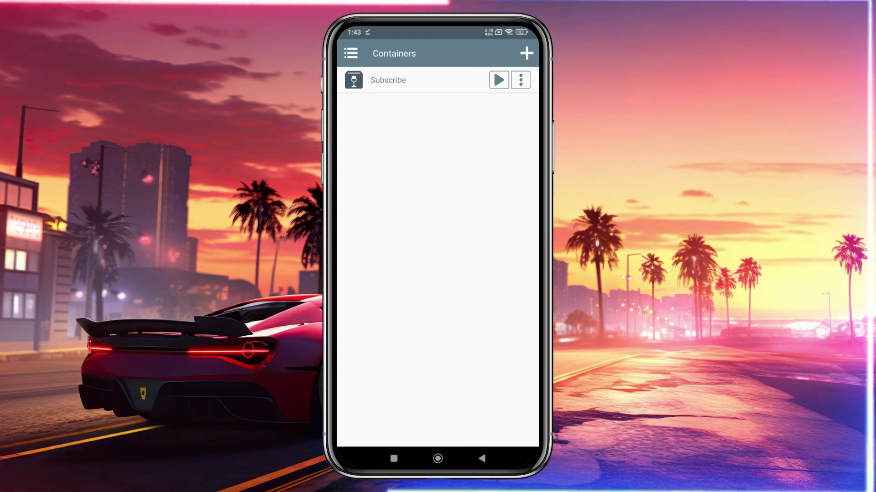
Step: Select the Virtual Gamepad profile in Input Controls and bring up its Controls Editor
{"action": "left_click", "coordinate": [351, 53]}
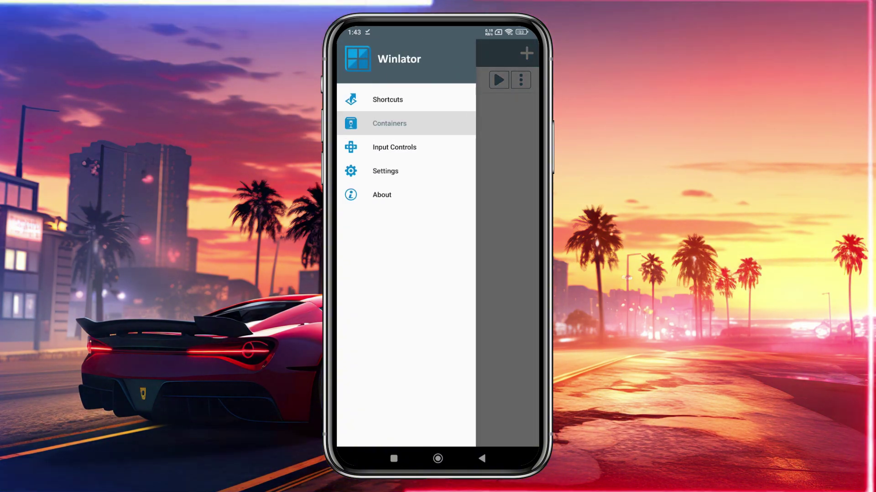
{"action": "left_click", "coordinate": [392, 147]}
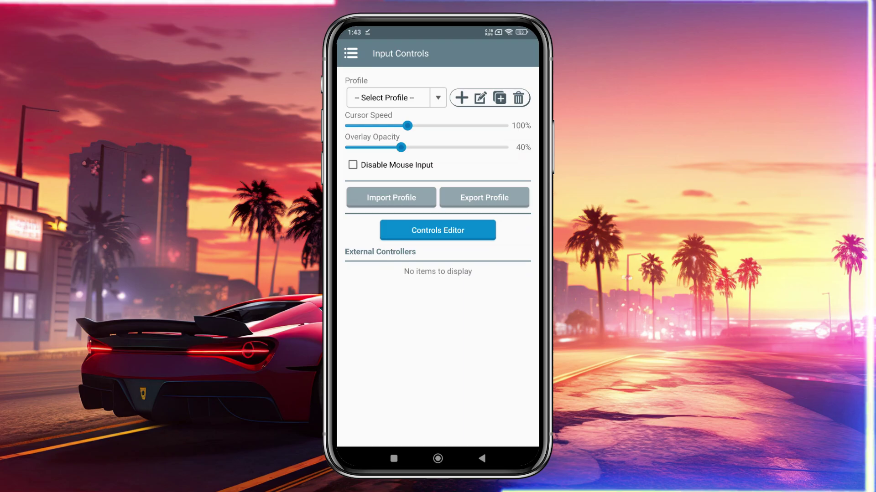
{"action": "left_click", "coordinate": [395, 97]}
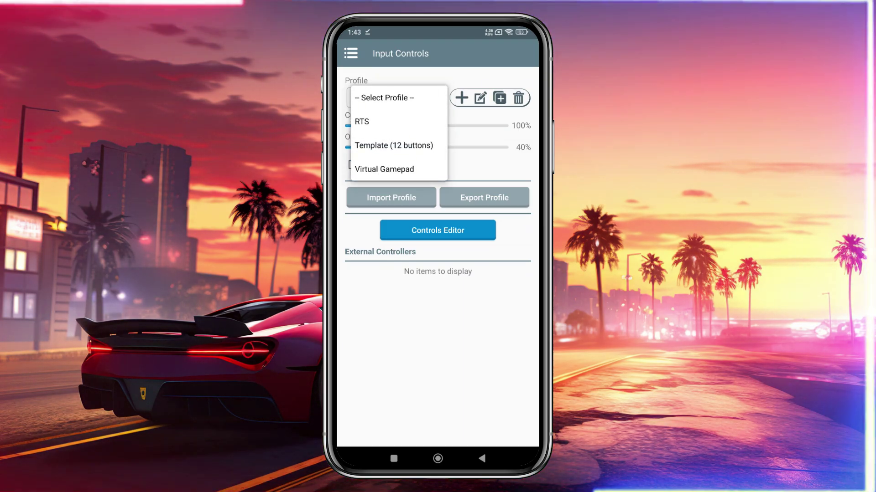
{"action": "left_click", "coordinate": [384, 169]}
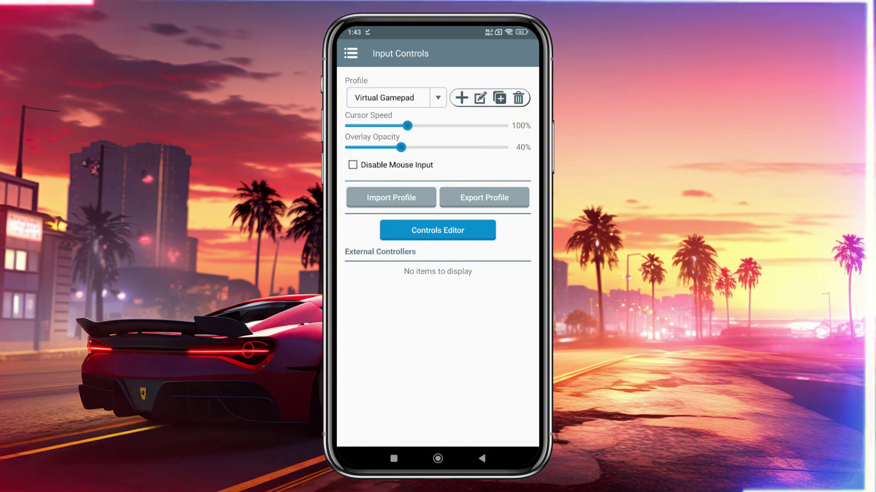
{"action": "left_click", "coordinate": [437, 229]}
Step: Delete the existing D-pad and add a new blank control element
{"action": "mouse_move", "coordinate": [188, 188]}
{"action": "left_mouse_down"}
{"action": "mouse_move", "coordinate": [289, 211]}
{"action": "mouse_move", "coordinate": [270, 202]}
{"action": "left_mouse_up"}
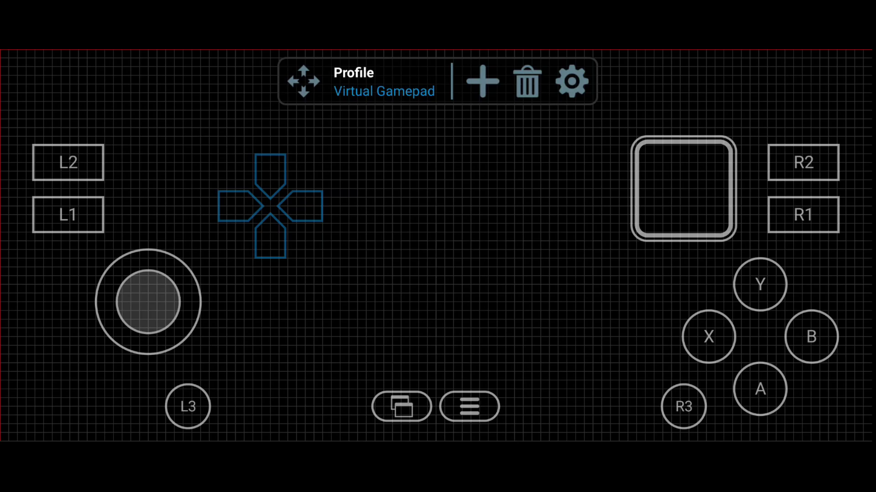
{"action": "left_click", "coordinate": [527, 82]}
{"action": "left_click", "coordinate": [427, 224]}
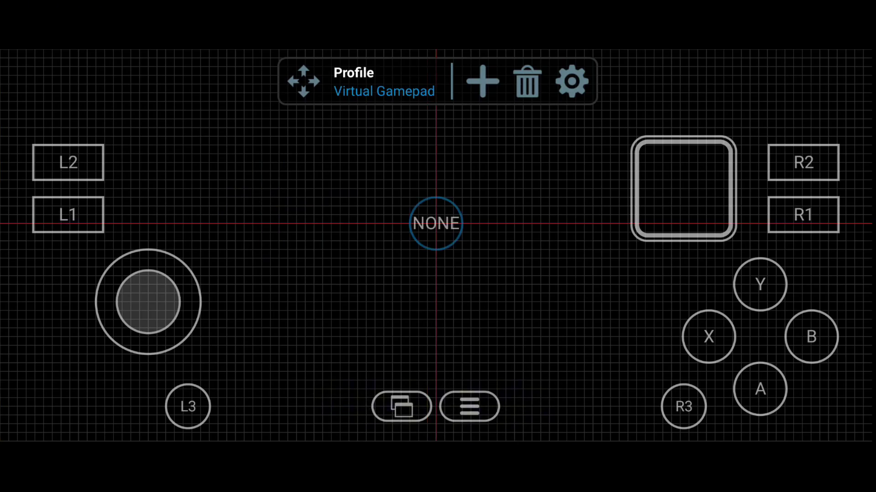
Step: Set the new element's type to D-PAD and its scale to 150%
{"action": "left_click", "coordinate": [436, 223]}
{"action": "left_click", "coordinate": [709, 160]}
{"action": "left_click", "coordinate": [606, 303]}
{"action": "left_click", "coordinate": [709, 160]}
{"action": "left_click", "coordinate": [625, 336]}
{"action": "left_click", "coordinate": [709, 160]}
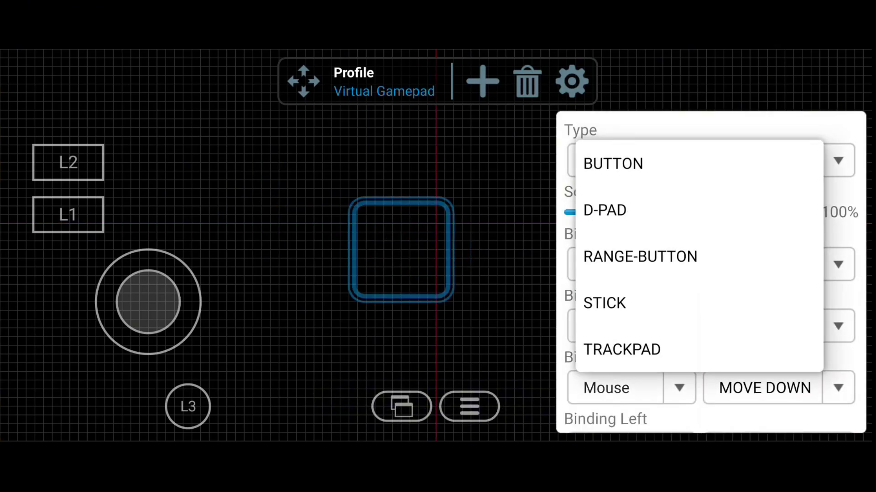
{"action": "left_click", "coordinate": [604, 211]}
{"action": "left_click_drag", "start_coordinate": [688, 209], "coordinate": [804, 209]}
{"action": "scroll", "coordinate": [712, 274], "scroll_direction": "down", "scroll_amount": 1}
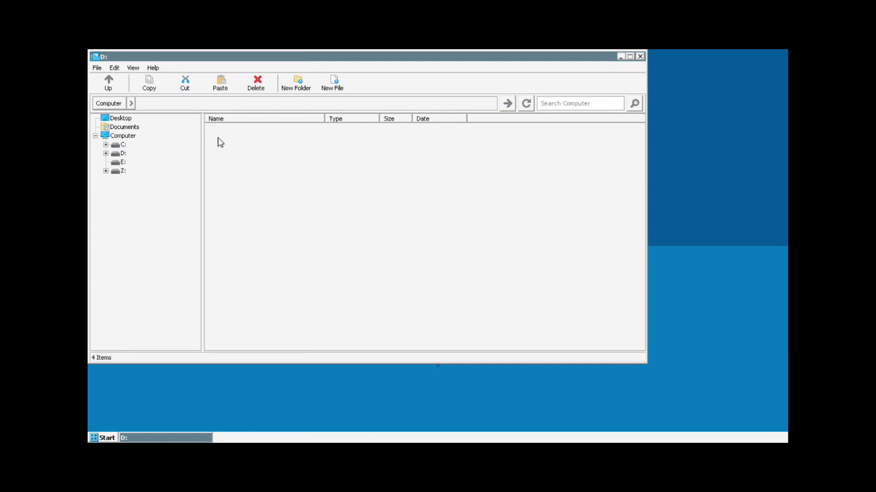
Step: Open the long-named game repack folder on drive D: in the file manager
{"action": "double_click", "coordinate": [225, 137]}
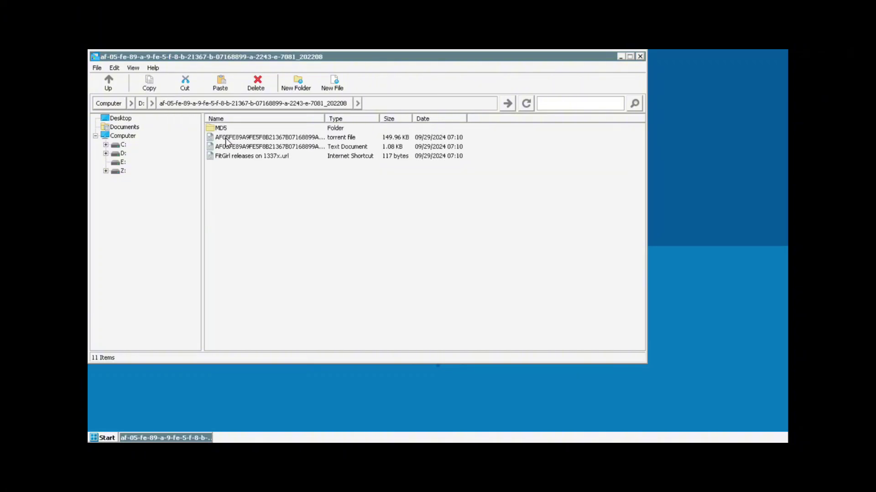